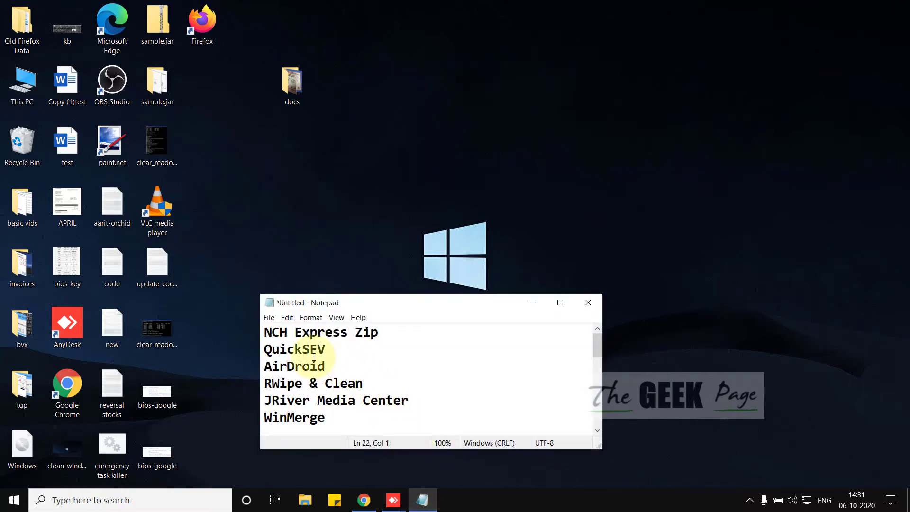
Step: Highlight program names in the Notepad list, from NCH Express Zip and QuickSFV through AirDroid to WinMerge
left_click(275, 338)
left_click_drag(264, 333, 378, 333)
double_click(310, 349)
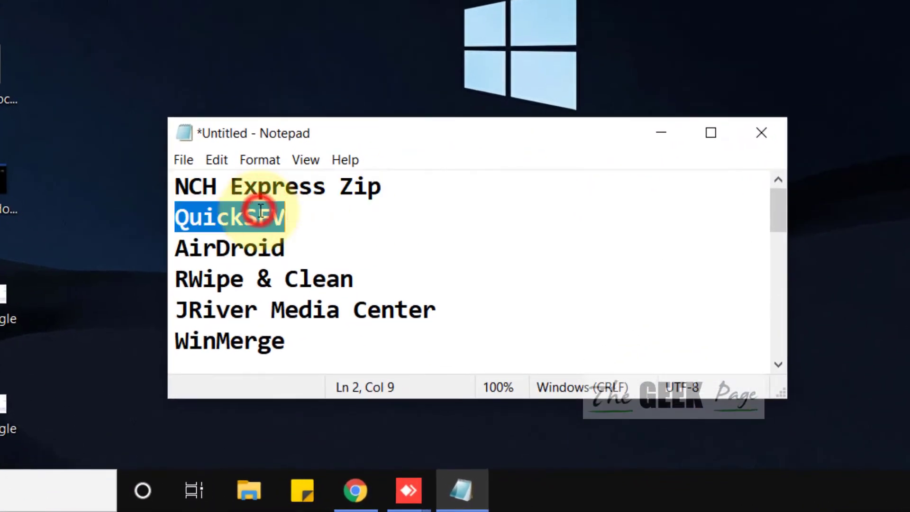
left_click(308, 369)
double_click(255, 252)
left_click(278, 272)
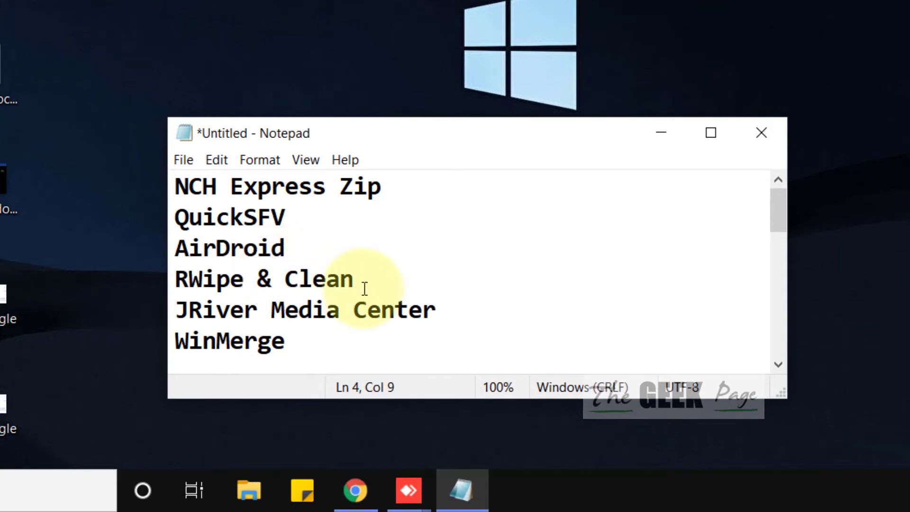
left_click_drag(362, 284, 158, 283)
double_click(416, 307)
left_click(431, 308)
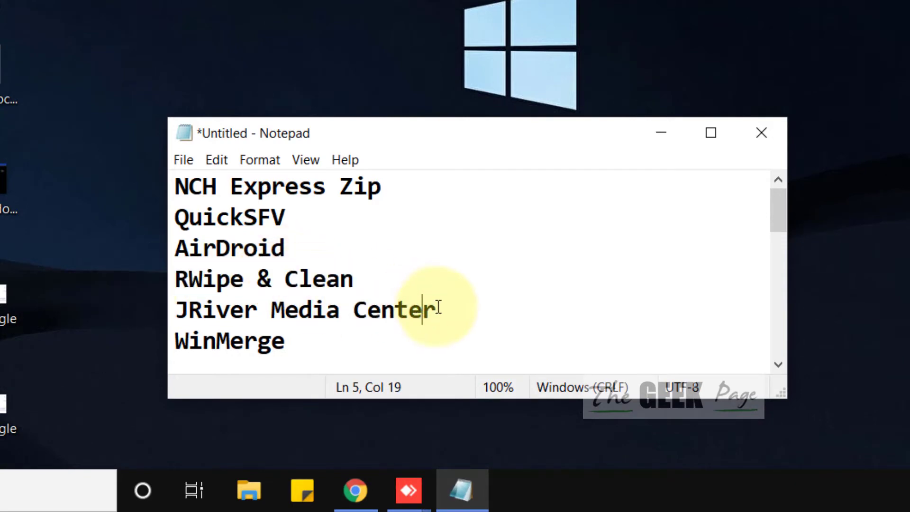
left_click_drag(435, 309, 178, 309)
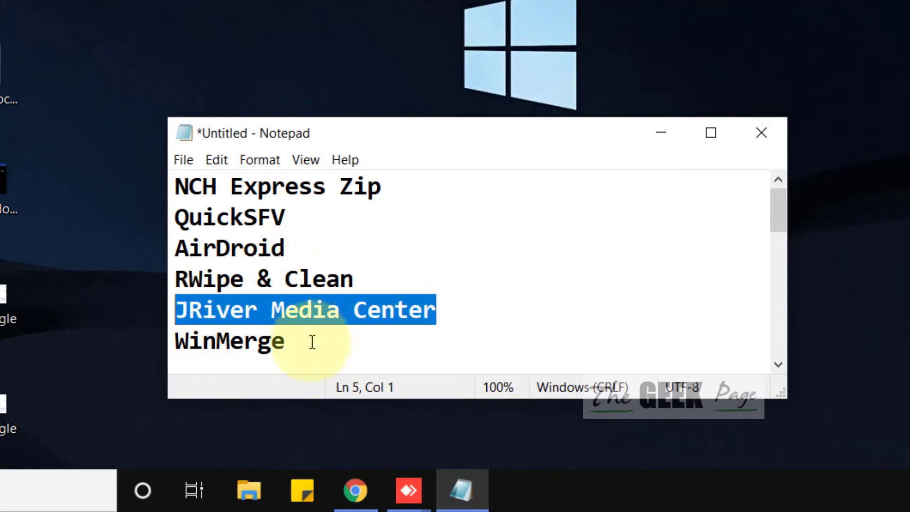
left_click_drag(310, 341, 174, 340)
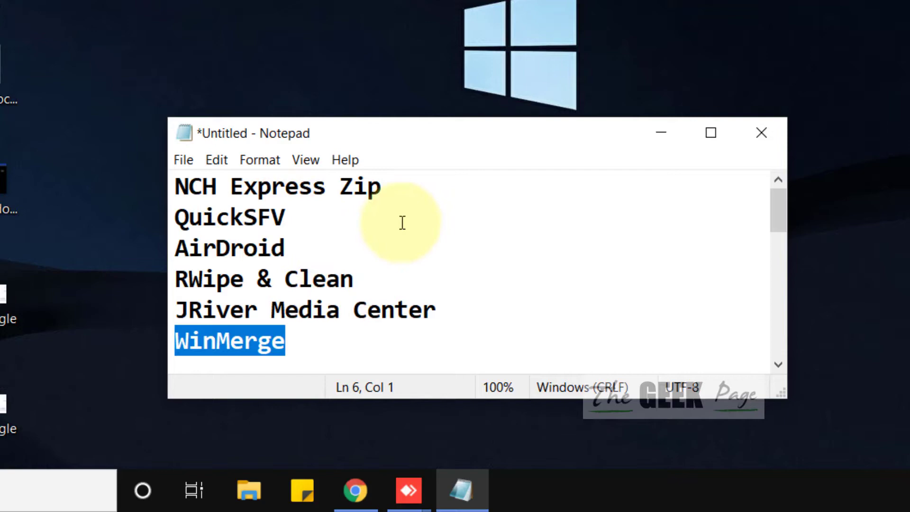
left_click_drag(317, 343, 167, 242)
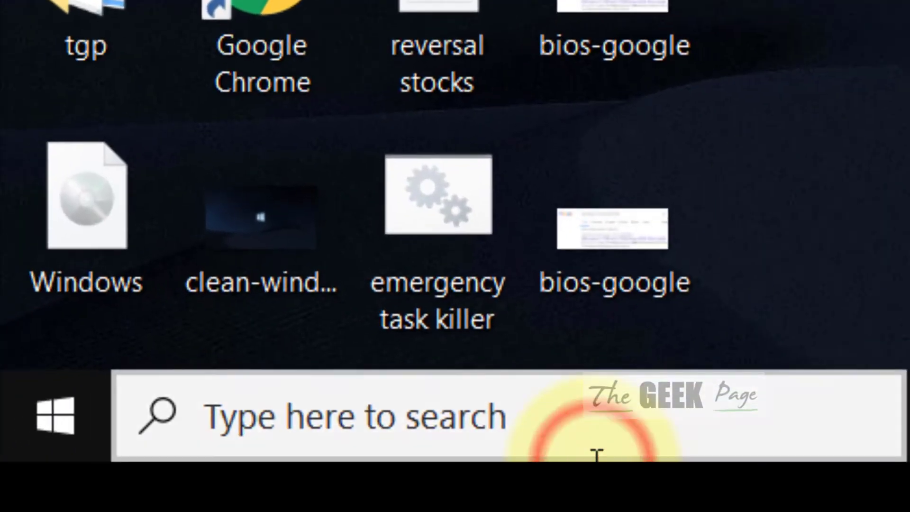
Step: Open Programs and Features via an 'appwin' search, maximize it, and return to Notepad
left_click(595, 457)
type("appwin")
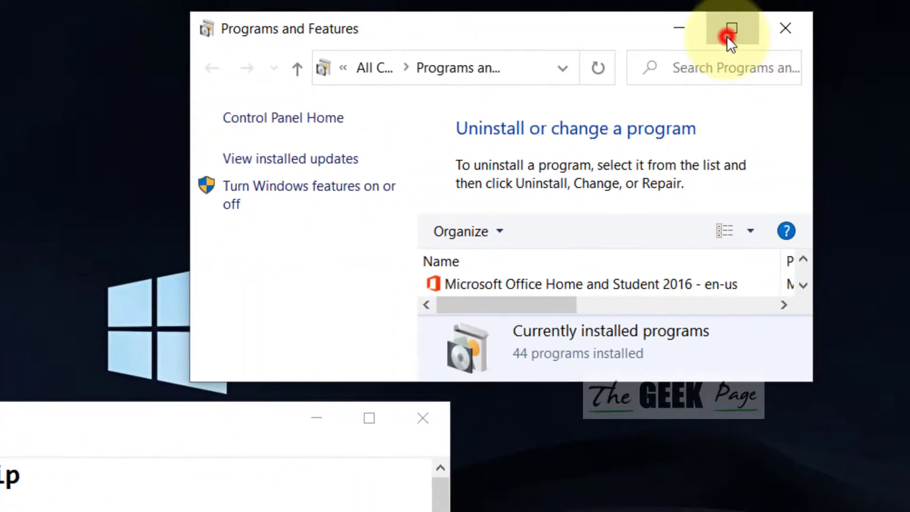
left_click(727, 33)
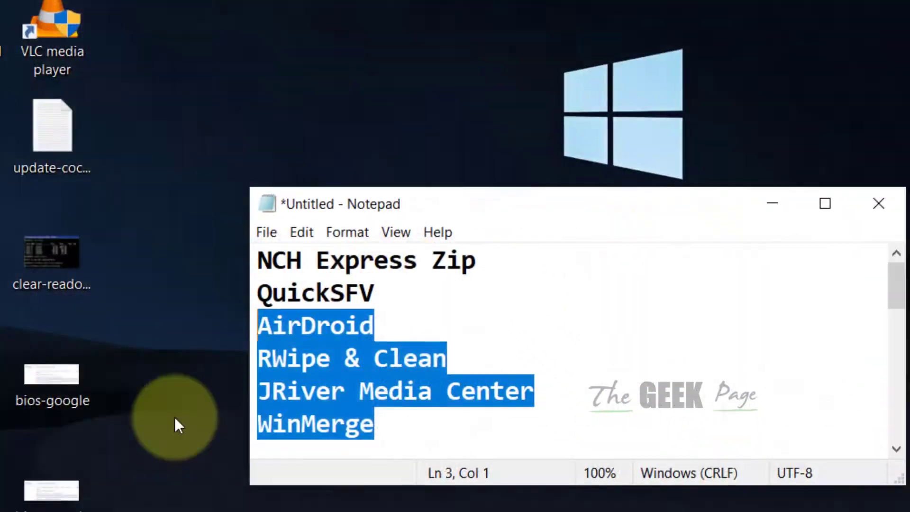
left_click(421, 318)
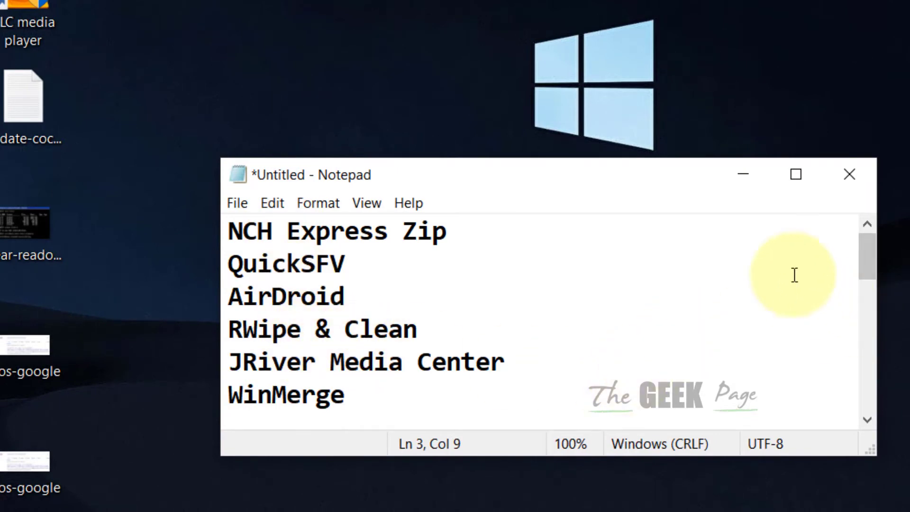
Step: Select the C:\Users\Default\AppData\Local\Microsoft\Windows line in the notes and copy it
left_click_drag(867, 256, 860, 347)
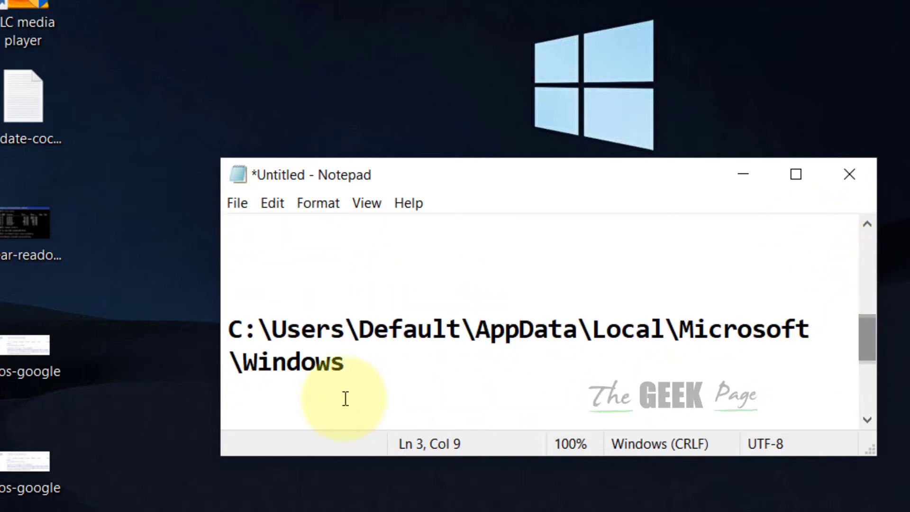
left_click_drag(350, 365, 193, 325)
right_click(326, 328)
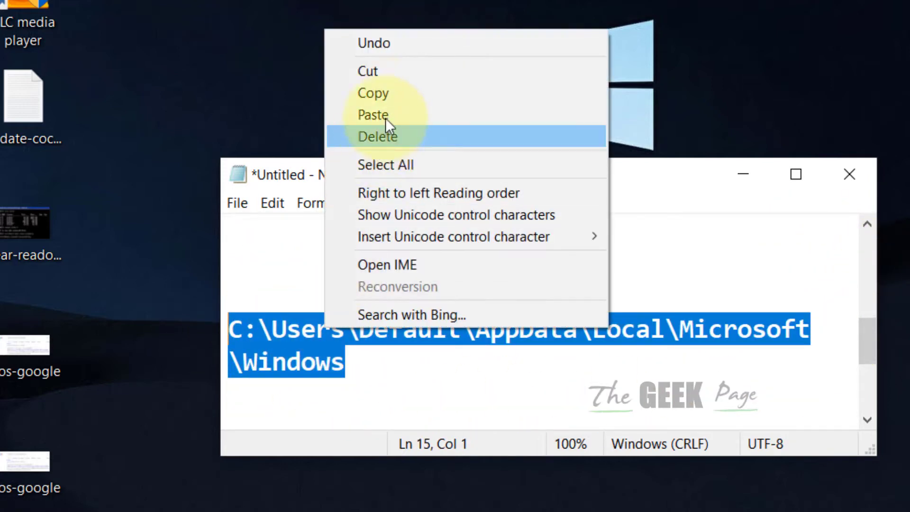
left_click(396, 92)
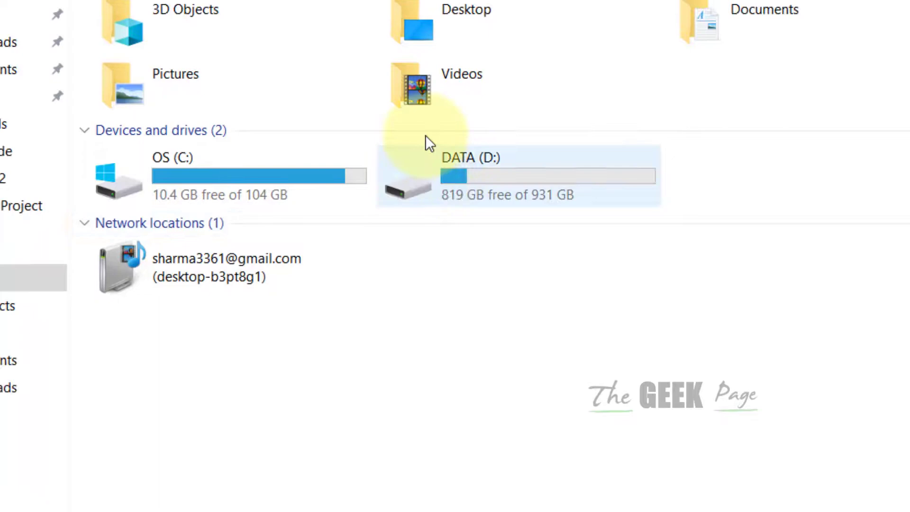
Step: Go to the pasted Default AppData\Local\Microsoft\Windows path and copy the WinX folder there
left_click(256, 102)
right_click(256, 105)
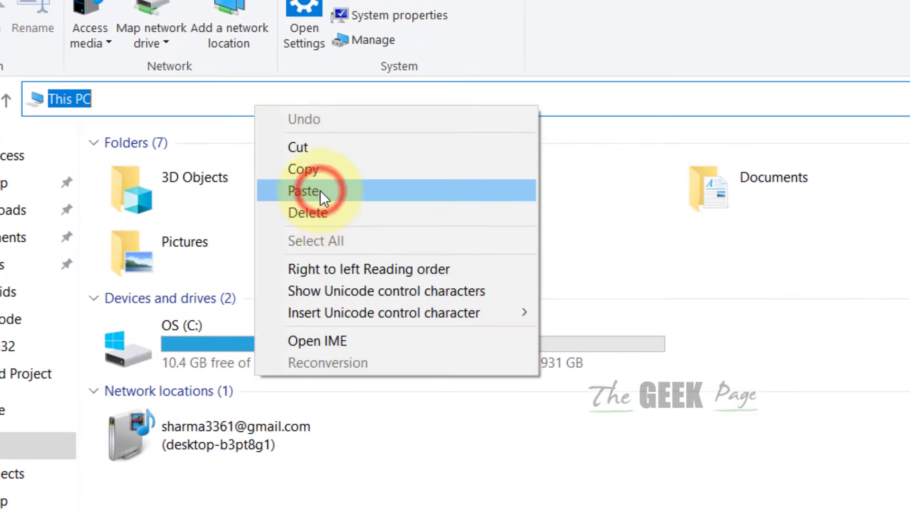
left_click(320, 191)
key("Return")
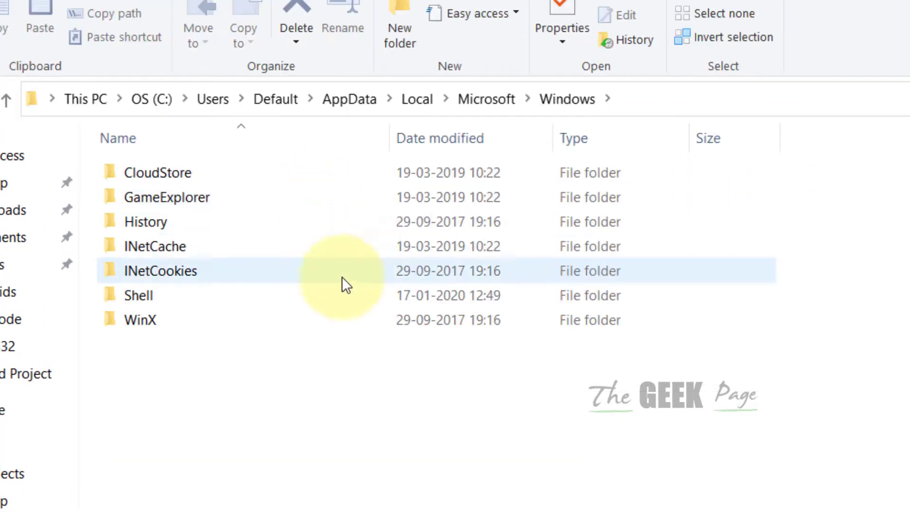
right_click(138, 291)
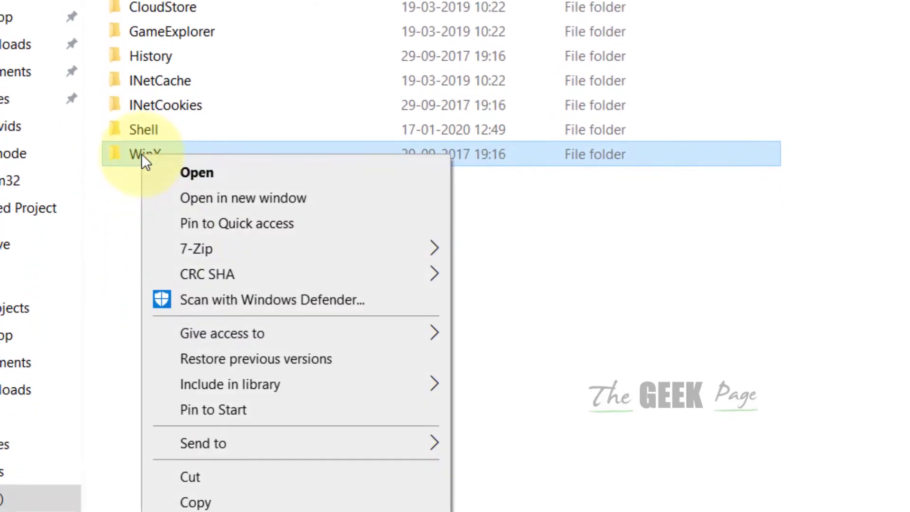
left_click(194, 482)
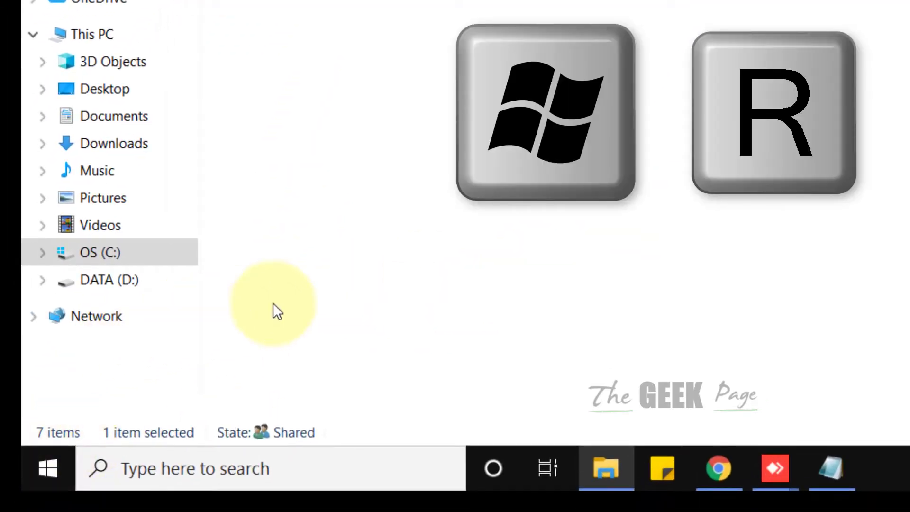
Step: Run %localappdata% from the Run dialog to open the user's AppData\Local folder
key("super+r")
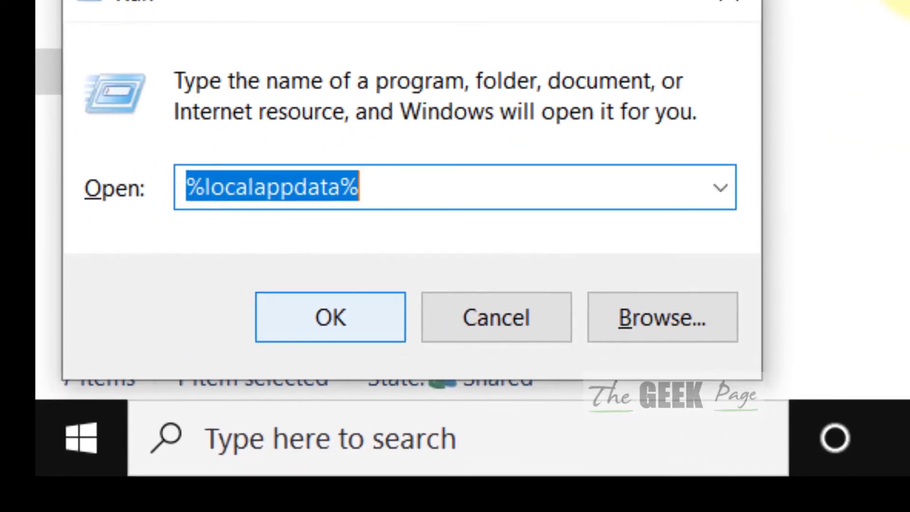
type("%l")
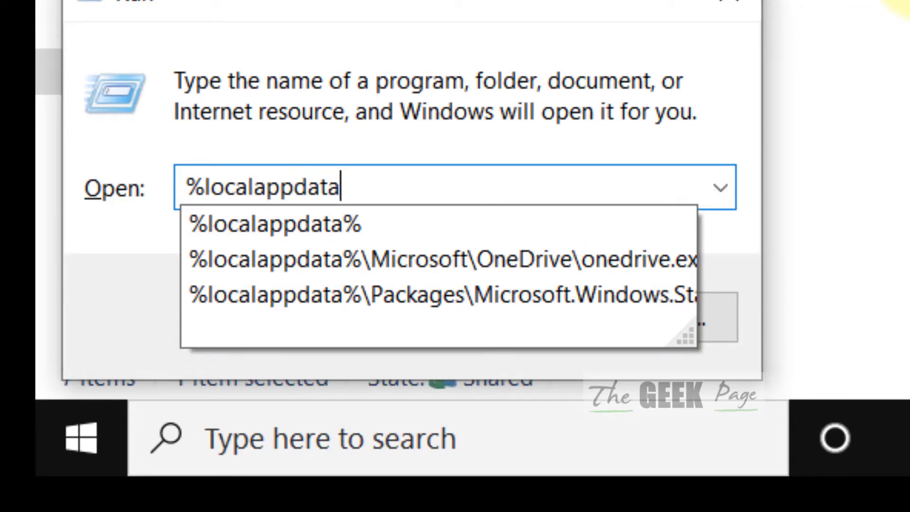
left_click_drag(194, 186, 375, 199)
left_click(321, 79)
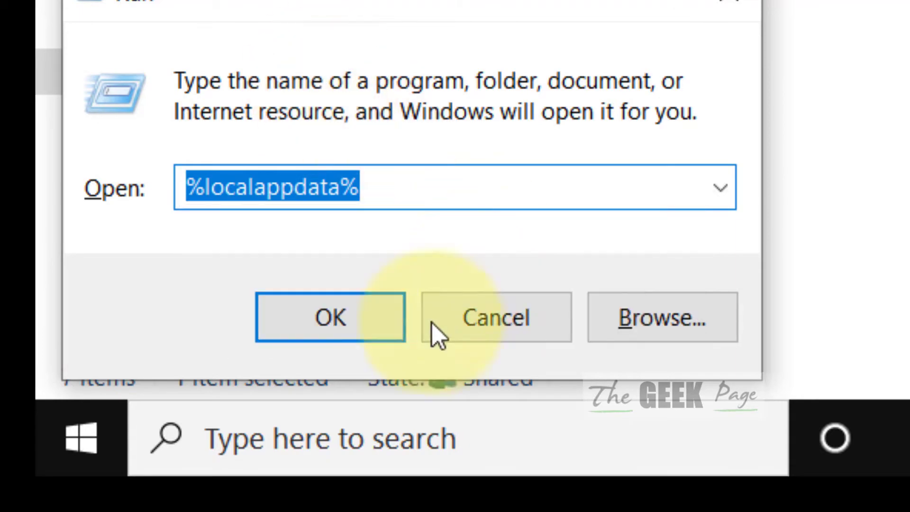
left_click(358, 318)
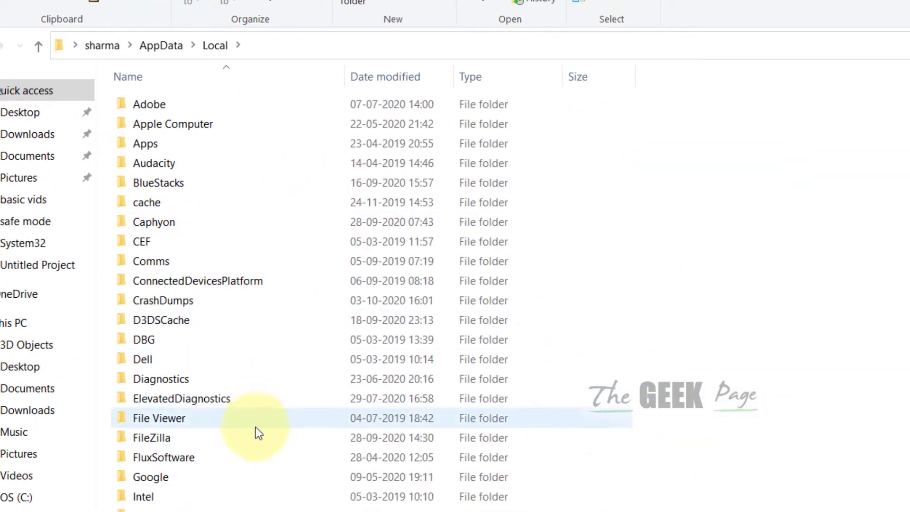
Step: Go into Microsoft\Windows under AppData\Local and paste the copied WinX folder there
scroll(256, 436, "down", 2)
key("m")
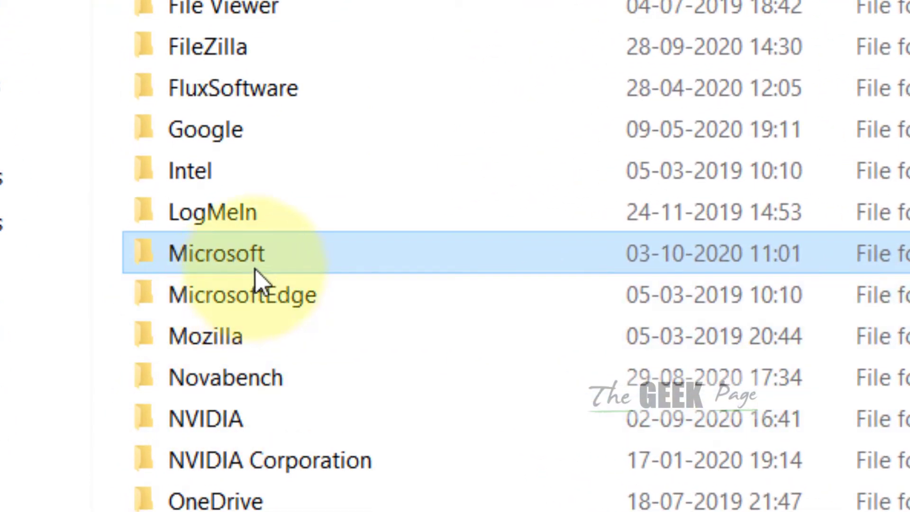
double_click(256, 261)
left_click(260, 157)
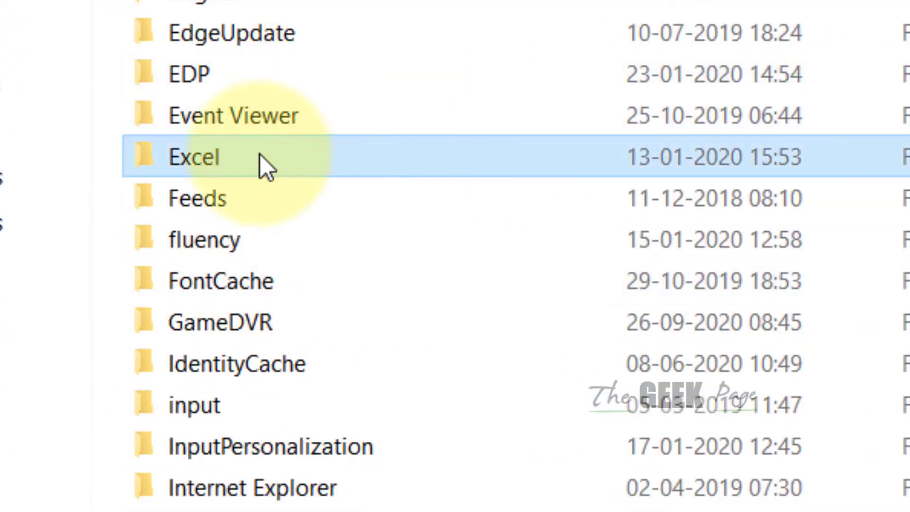
key("w")
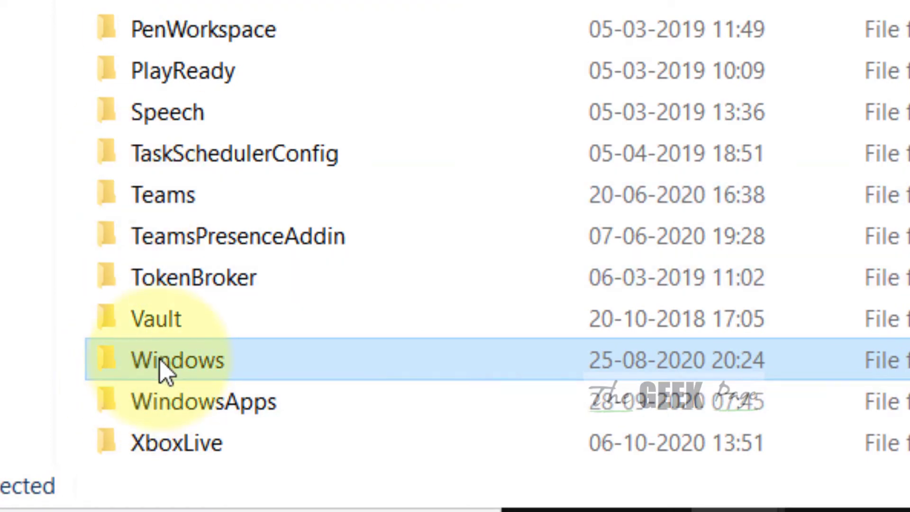
double_click(185, 502)
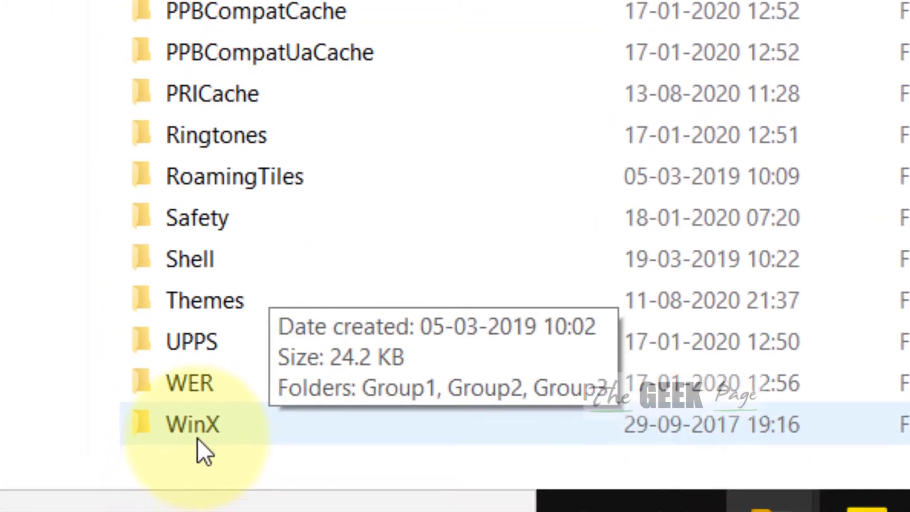
left_click(190, 500)
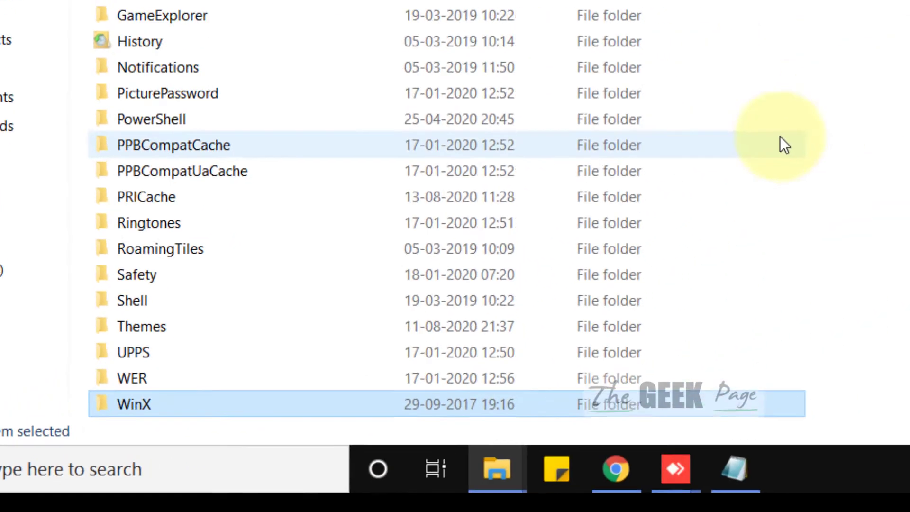
right_click(500, 271)
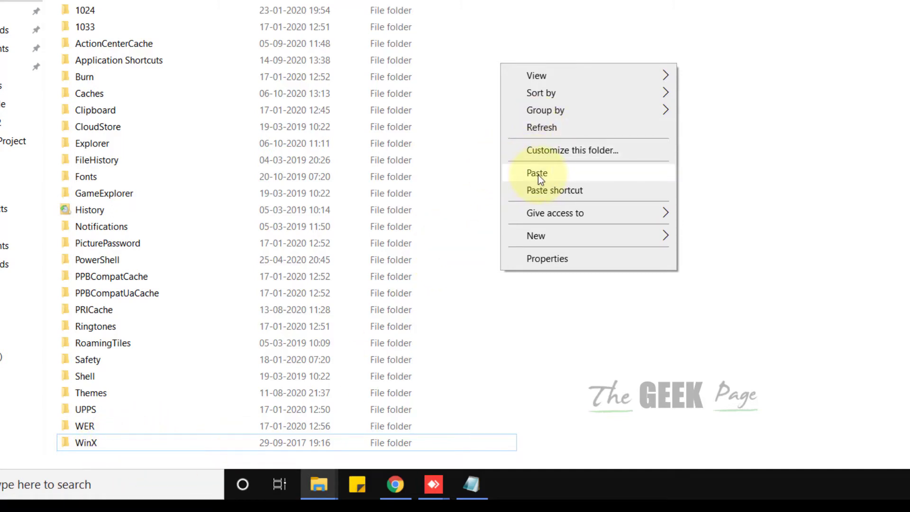
left_click(622, 394)
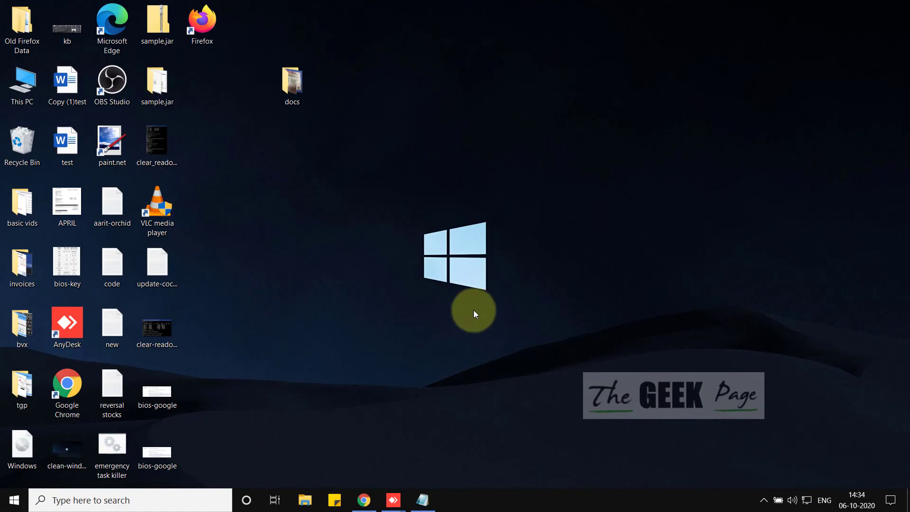
Step: Run %localappdata%, then open Microsoft, Windows and WinX to show Group1 through Group3
key("super+r")
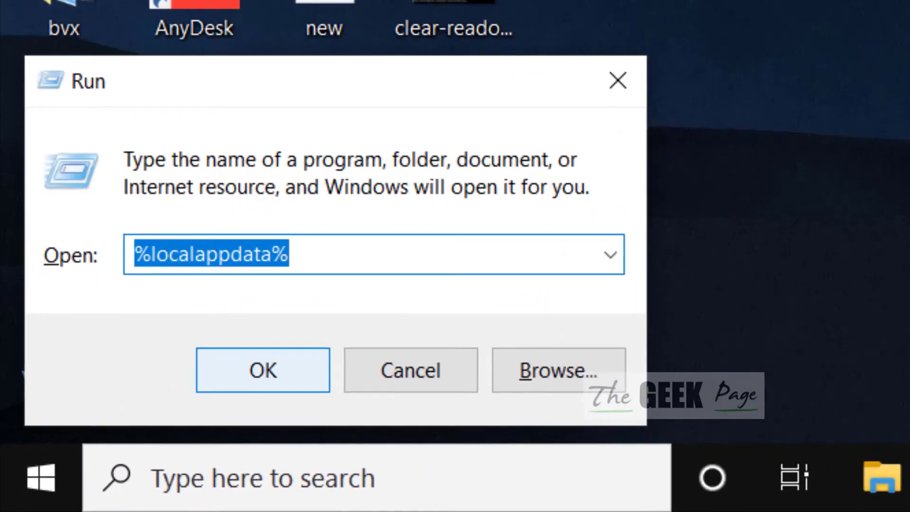
left_click(270, 370)
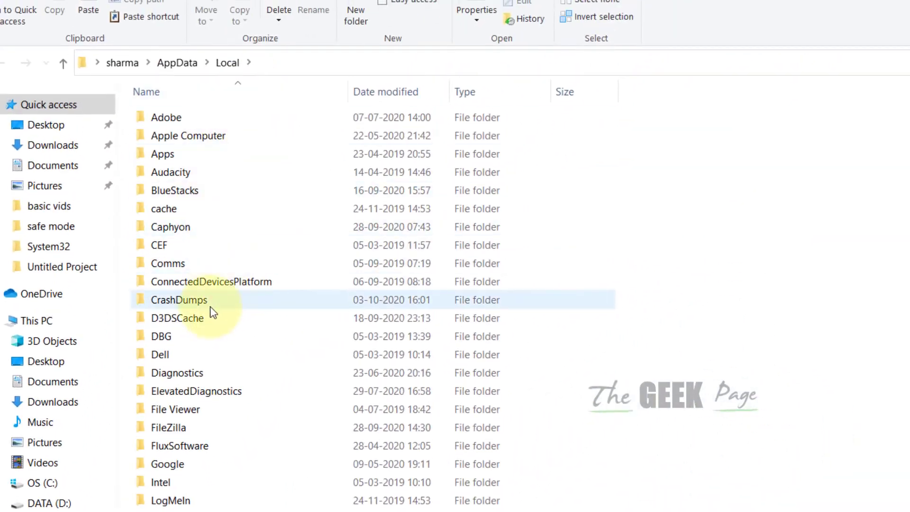
scroll(177, 426, "down", 2)
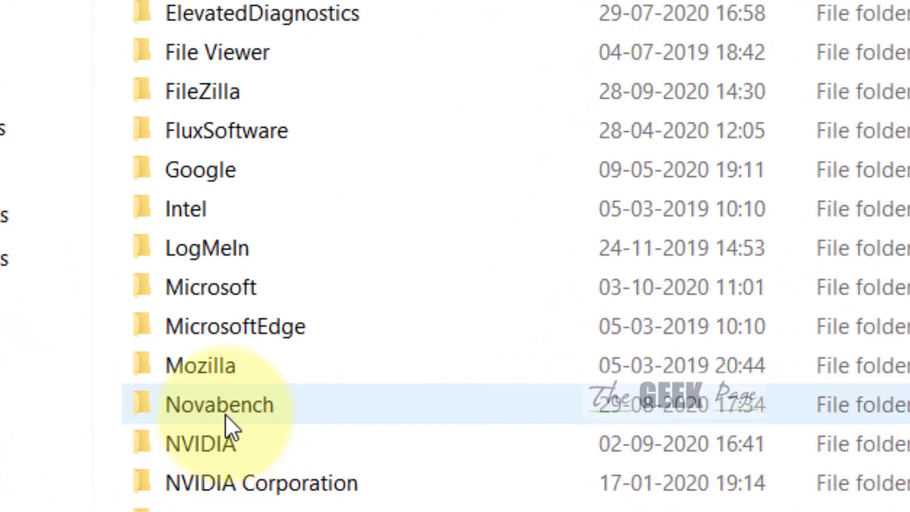
left_click(236, 320)
double_click(254, 282)
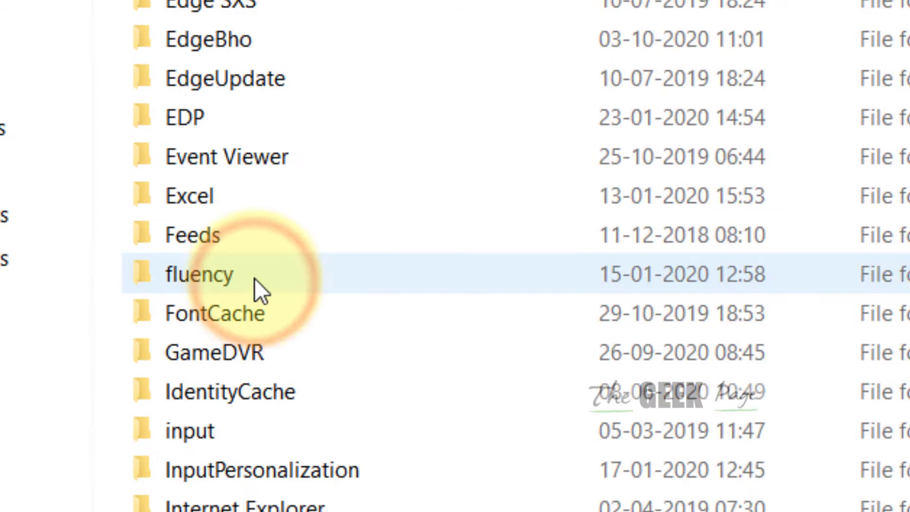
scroll(275, 427, "down", 5)
left_click(248, 319)
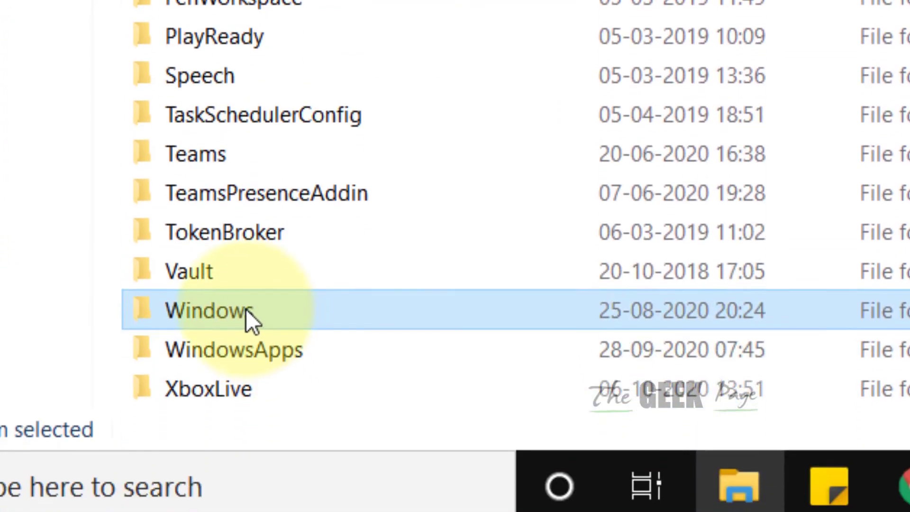
double_click(237, 319)
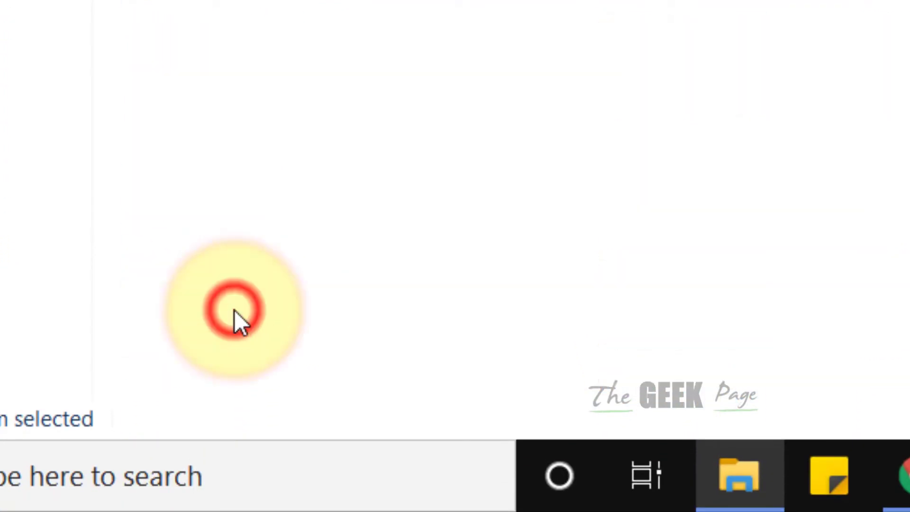
scroll(257, 75, "down", 1)
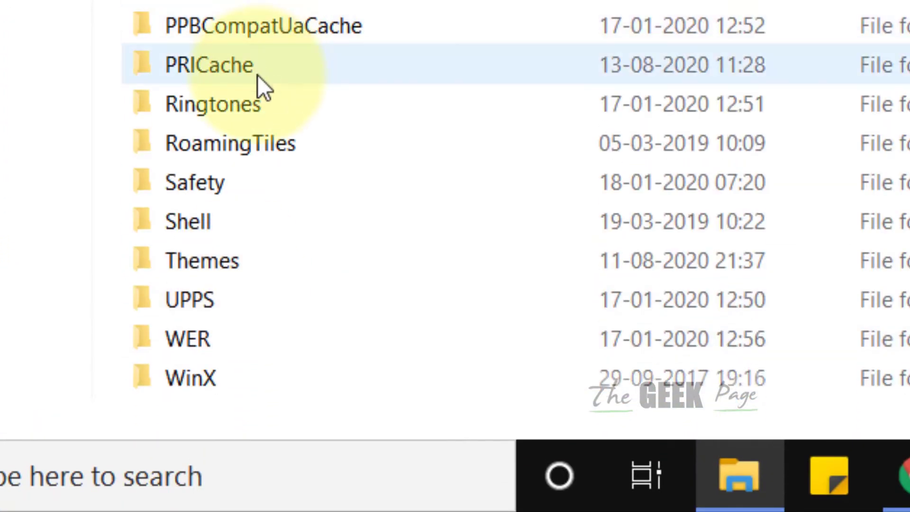
double_click(201, 387)
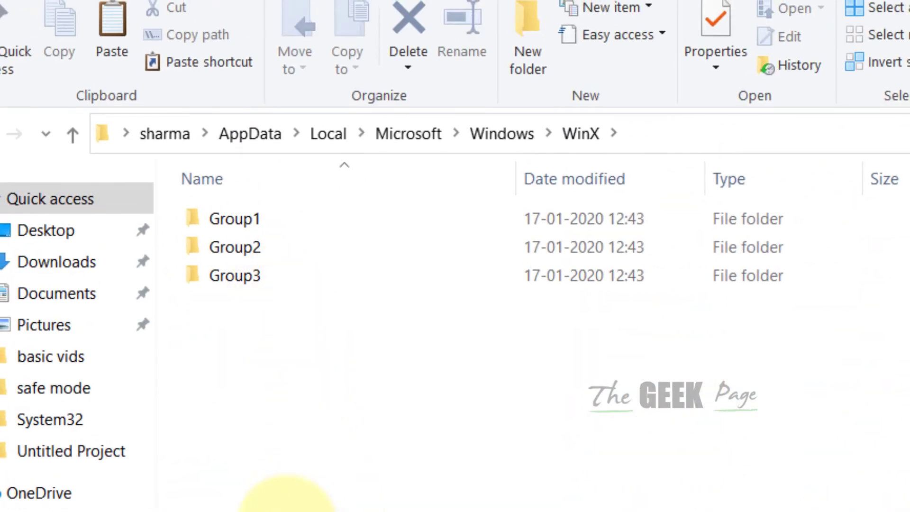
Step: Look through Group3 and Group2 in WinX, ending in Group3 with its 13 shortcuts
double_click(256, 277)
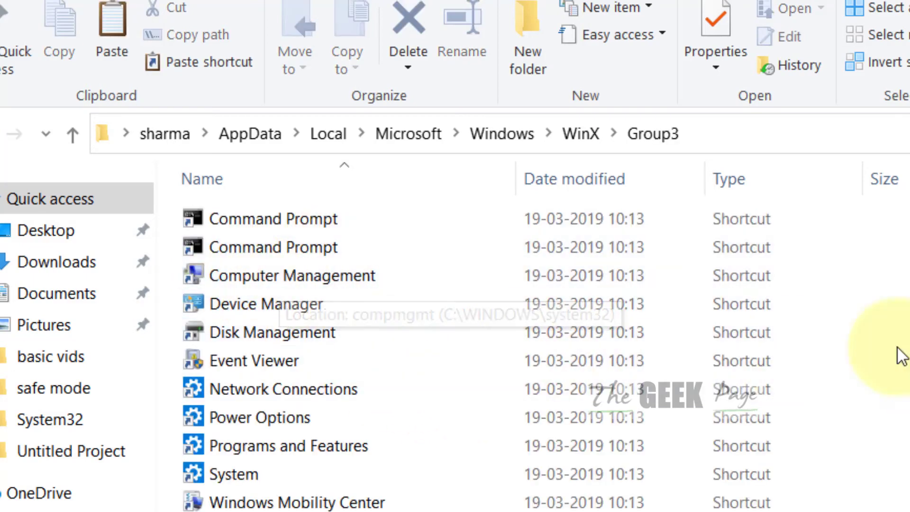
left_click(579, 137)
double_click(229, 247)
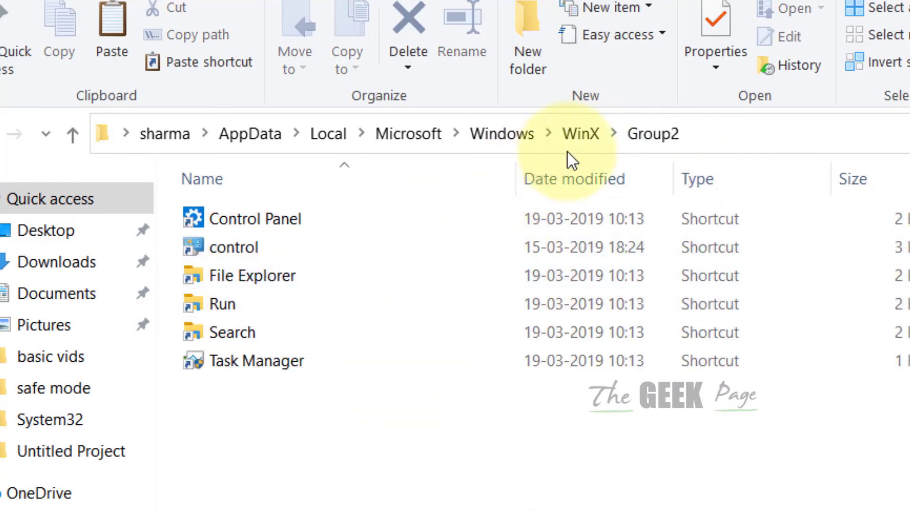
left_click(579, 135)
double_click(252, 283)
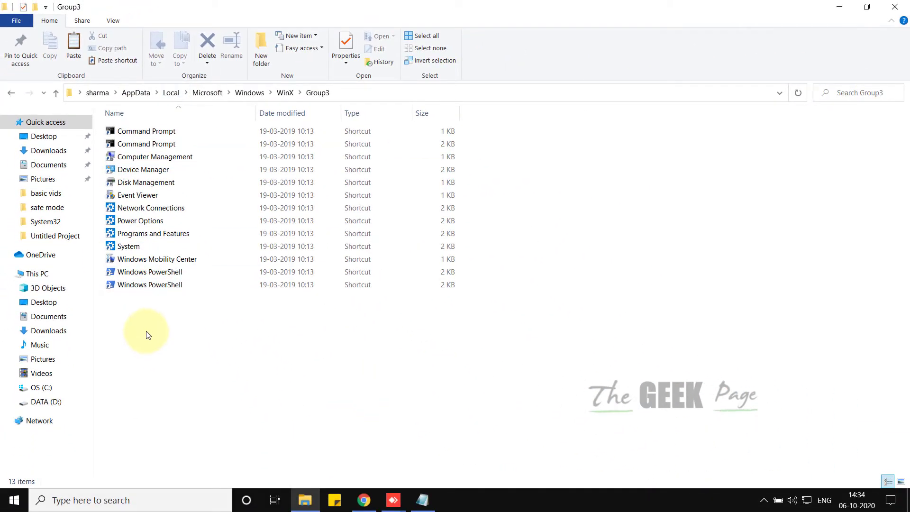
right_click(135, 309)
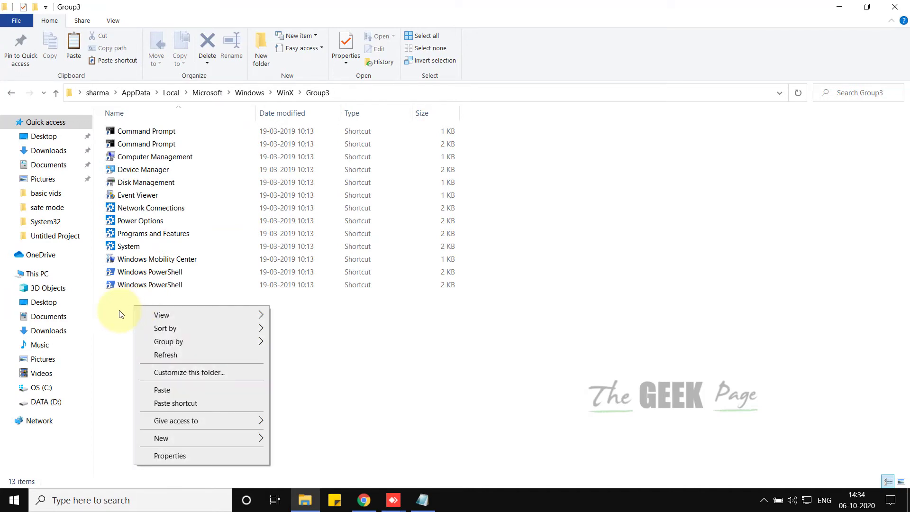
key("Escape")
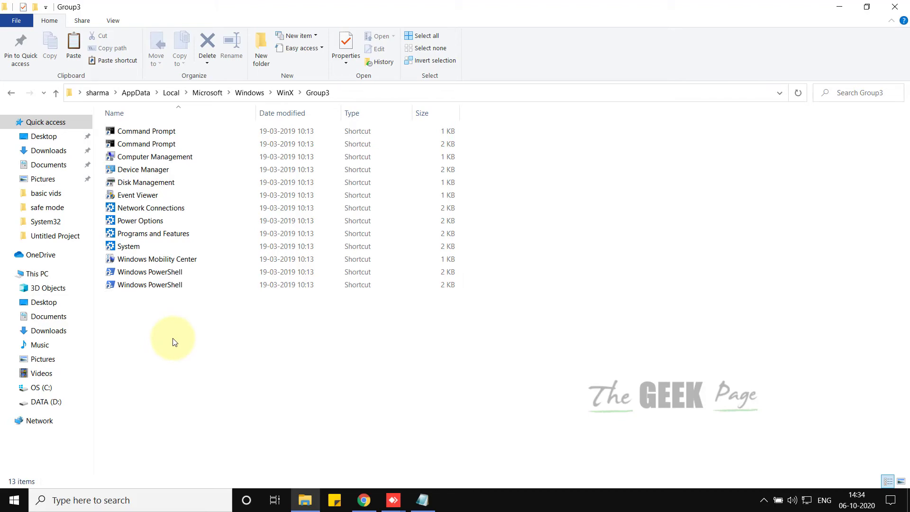
Step: Close the Group3 window and open Settings' Time & Language > Language page
left_click(905, 6)
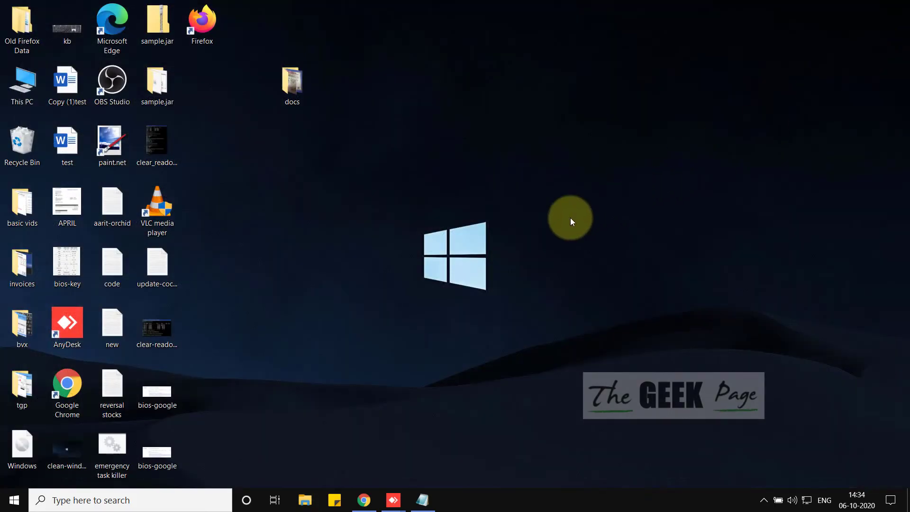
left_click(11, 500)
left_click(14, 445)
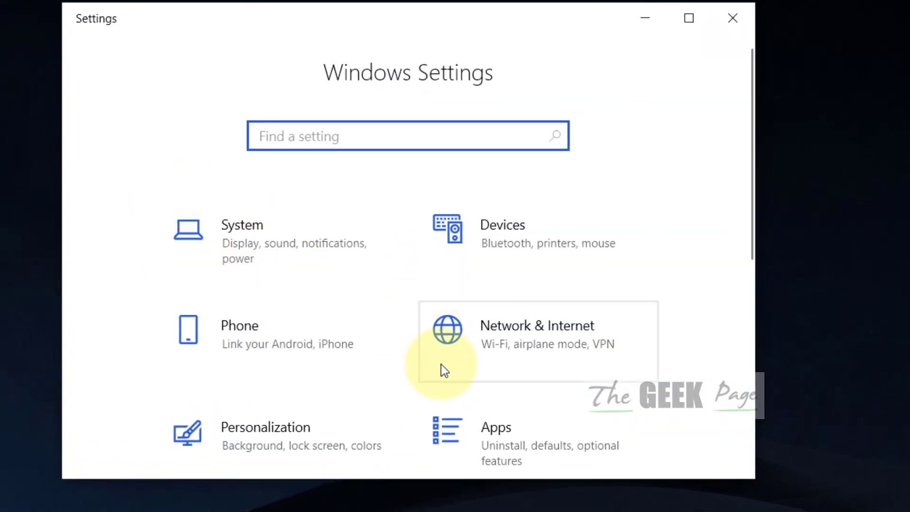
scroll(441, 364, "down", 4)
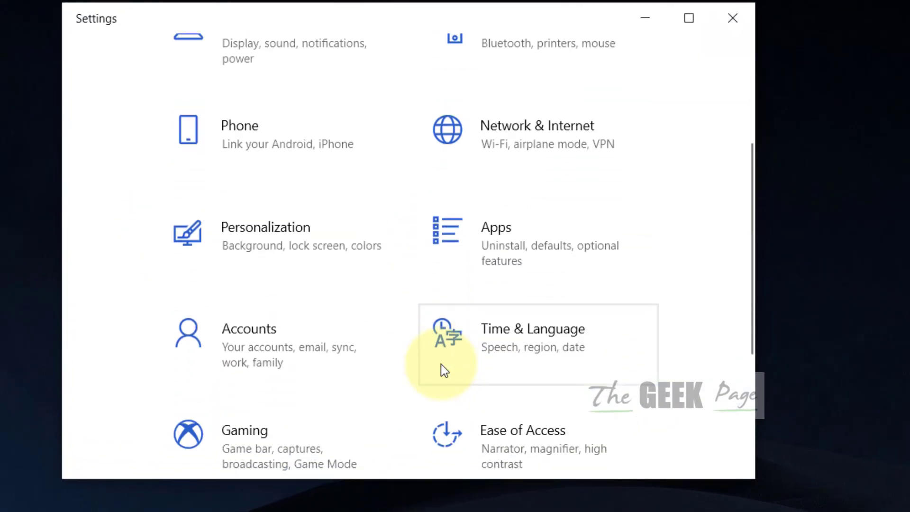
left_click(533, 353)
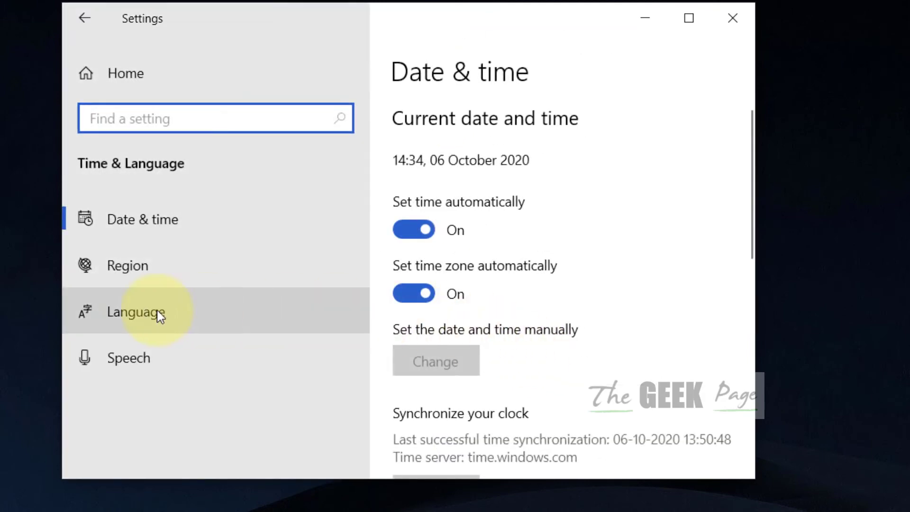
left_click(126, 313)
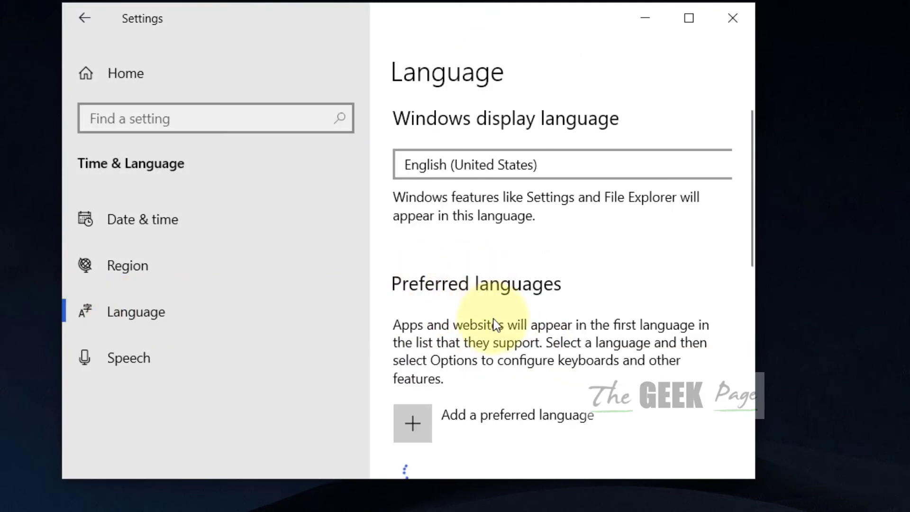
Step: Browse the Add a preferred language list twice, cancel both times, and close Settings
scroll(495, 330, "down", 2)
left_click(417, 360)
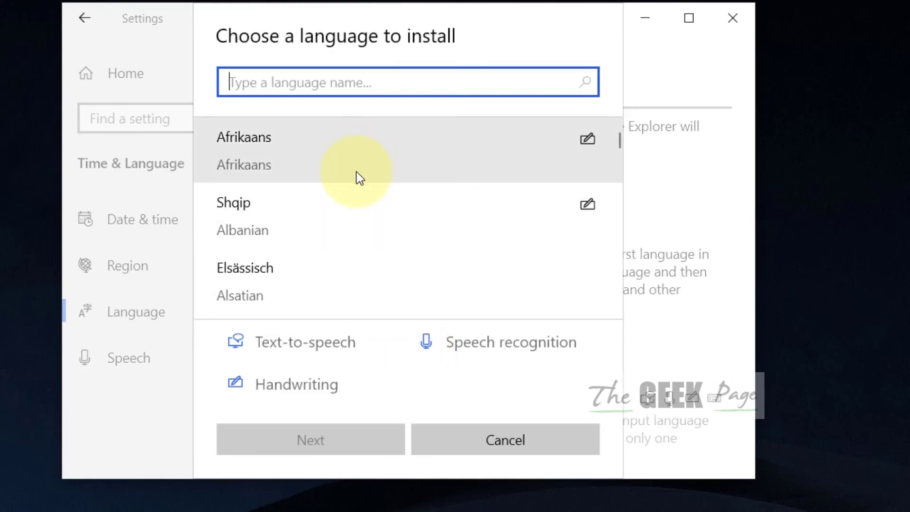
scroll(376, 272, "down", 3)
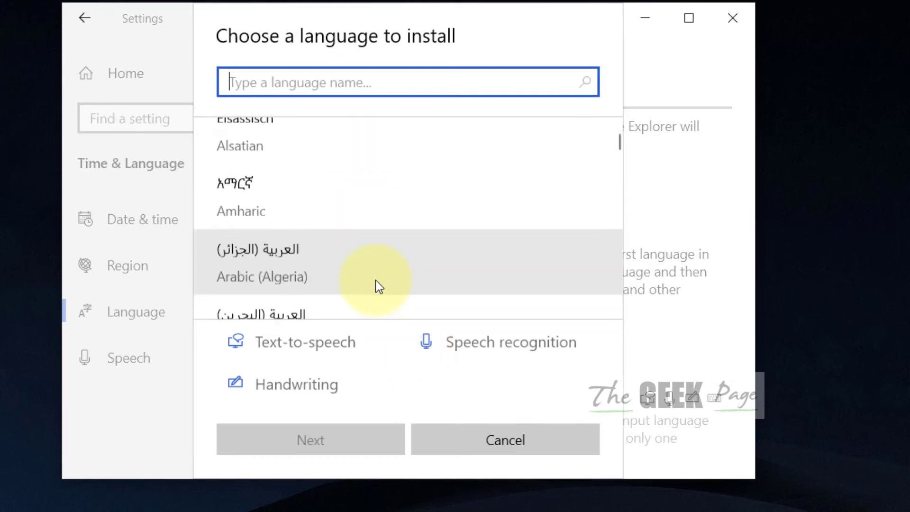
scroll(374, 285, "down", 6)
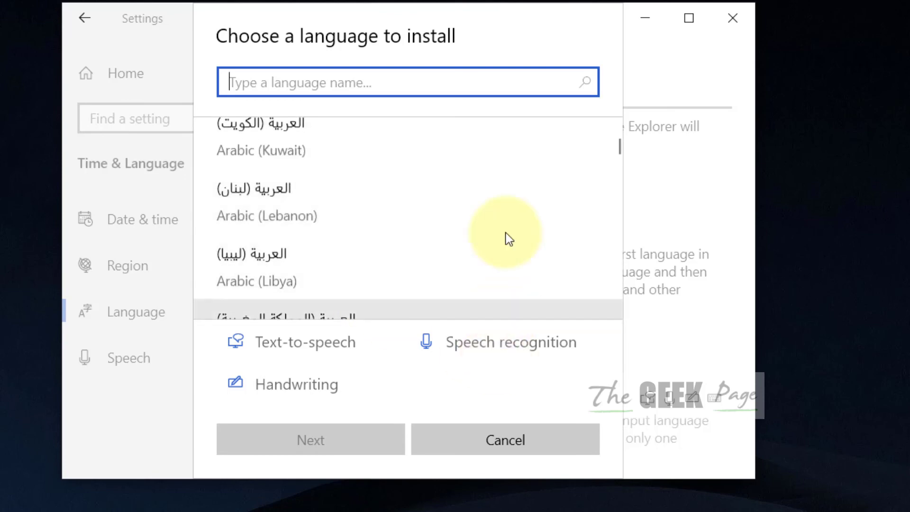
scroll(497, 246, "down", 6)
scroll(488, 258, "down", 5)
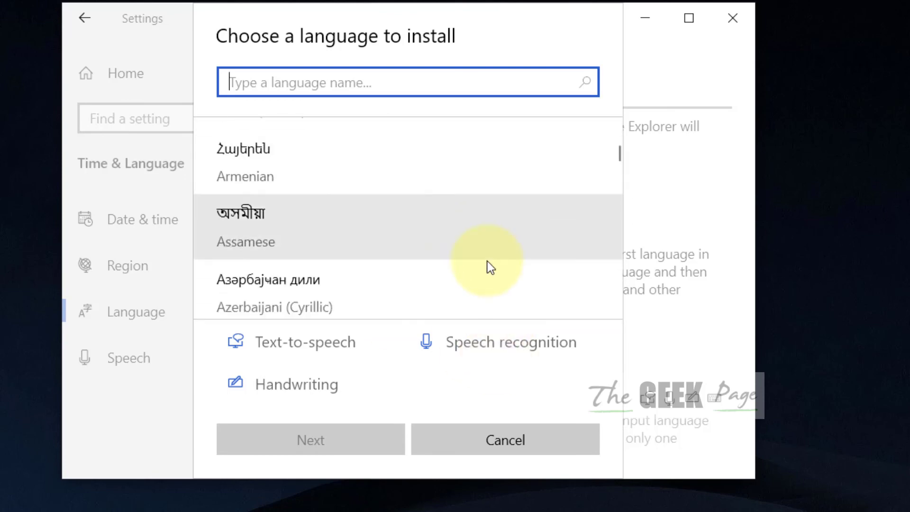
left_click(522, 437)
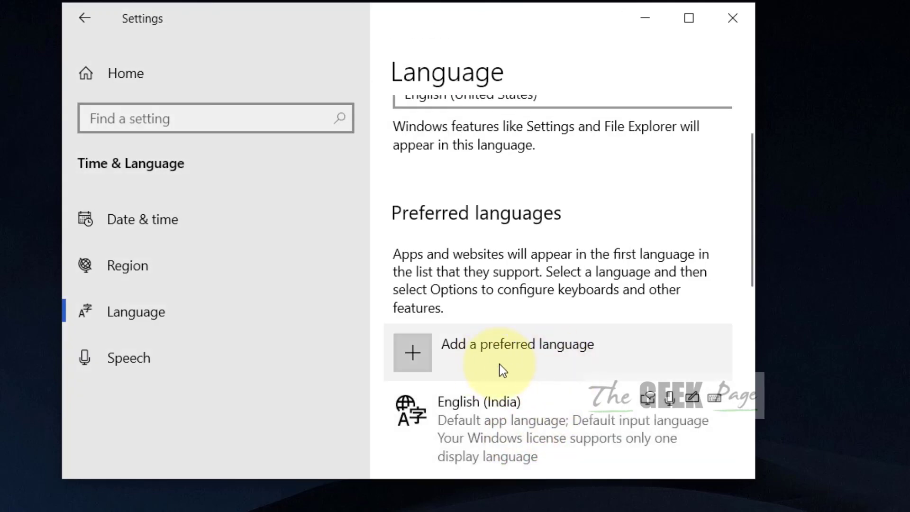
left_click(409, 353)
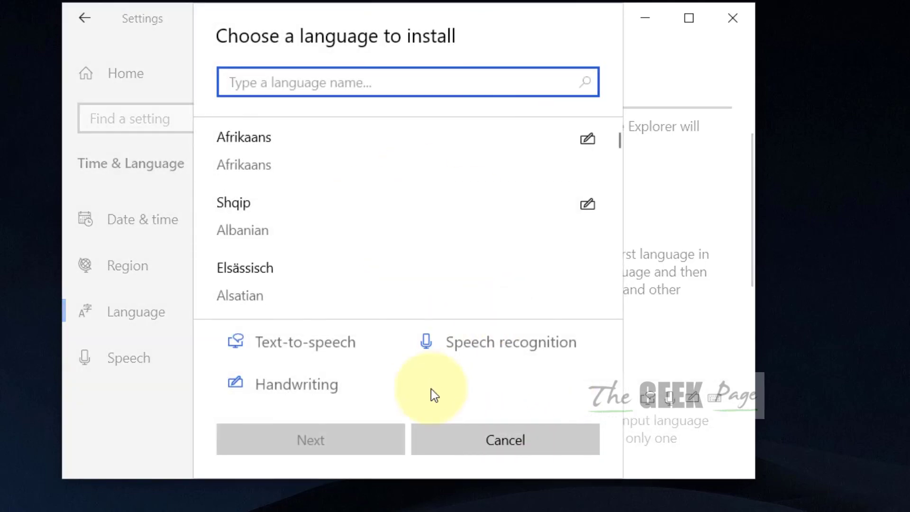
left_click(521, 436)
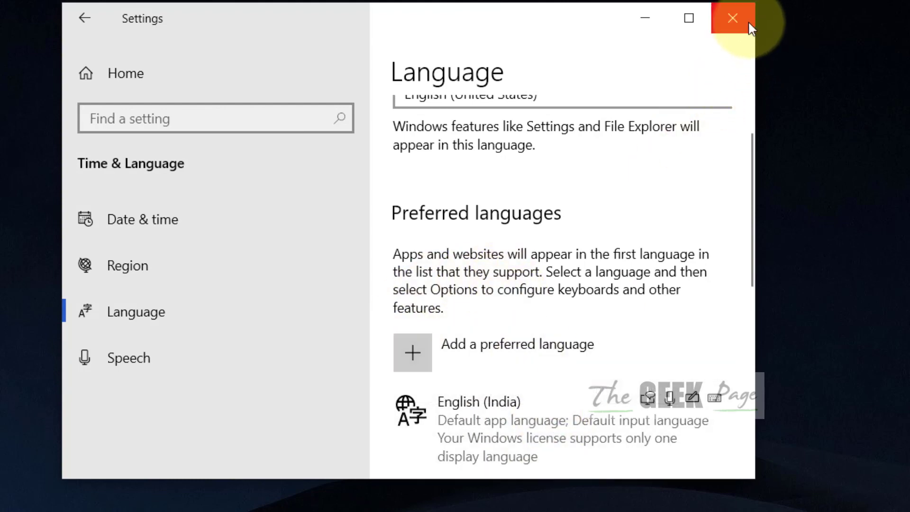
left_click(747, 20)
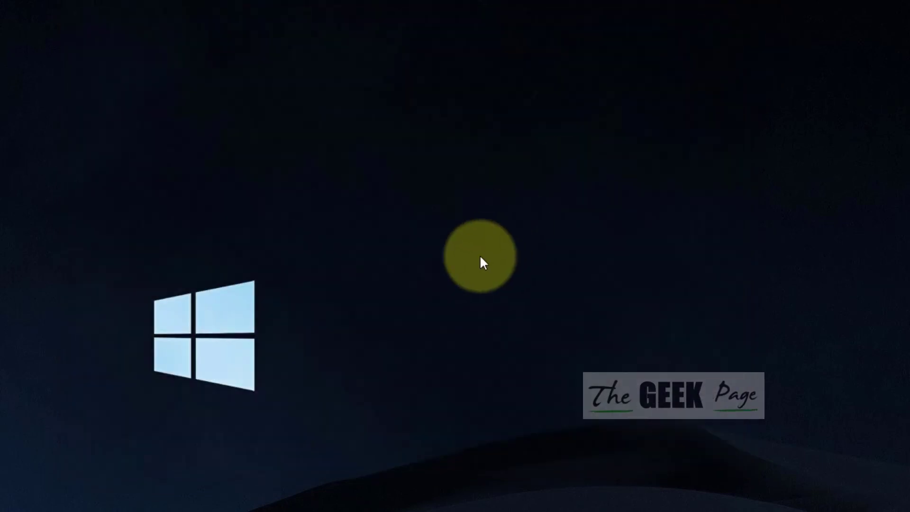